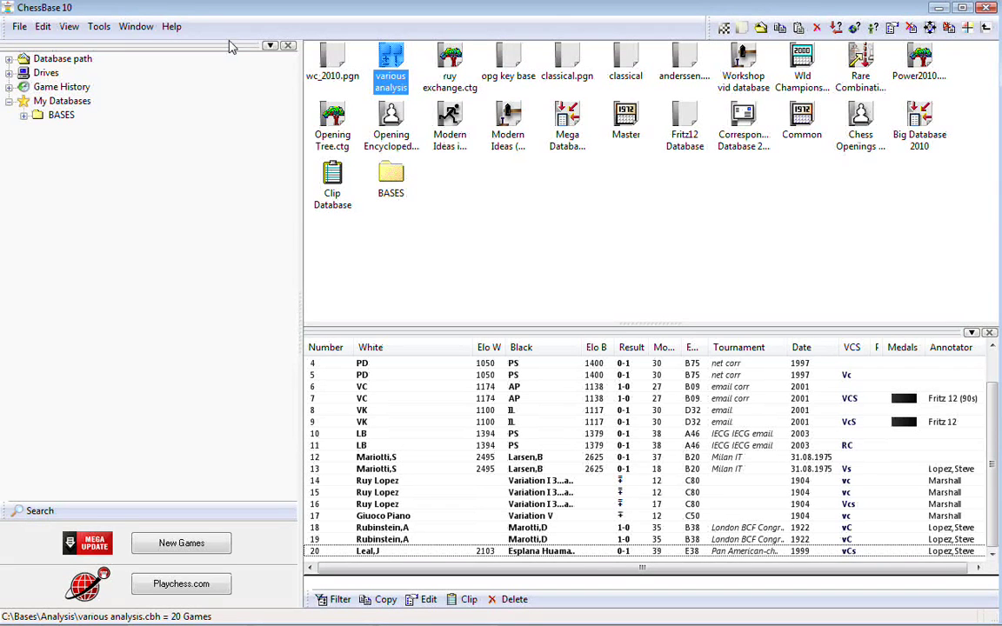
Open the search dialog for Mega Database 2010 and reset its game data criteria
{"action": "left_click", "coordinate": [567, 122]}
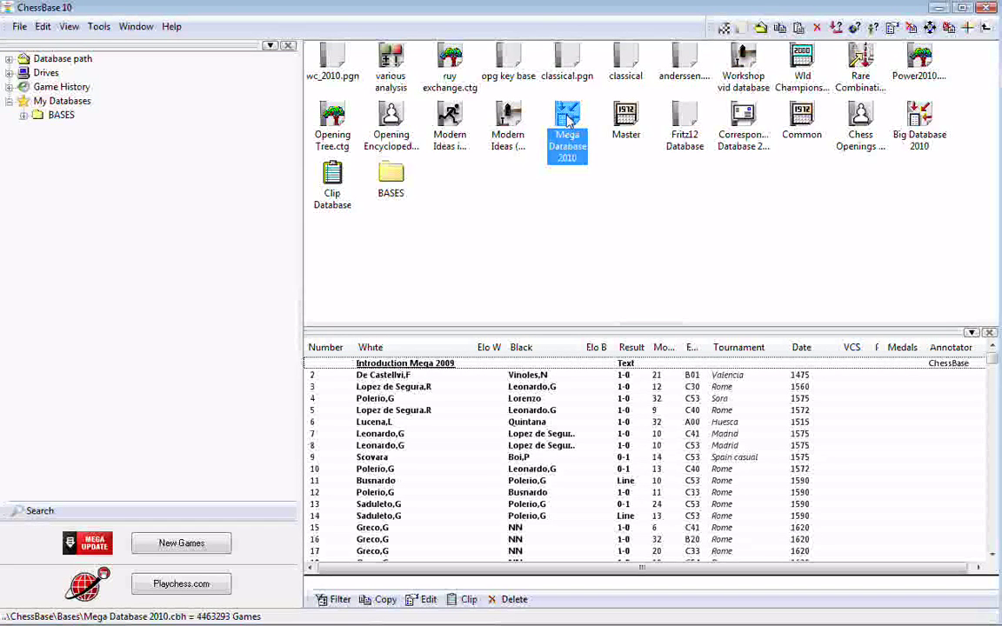
{"action": "right_click", "coordinate": [568, 120]}
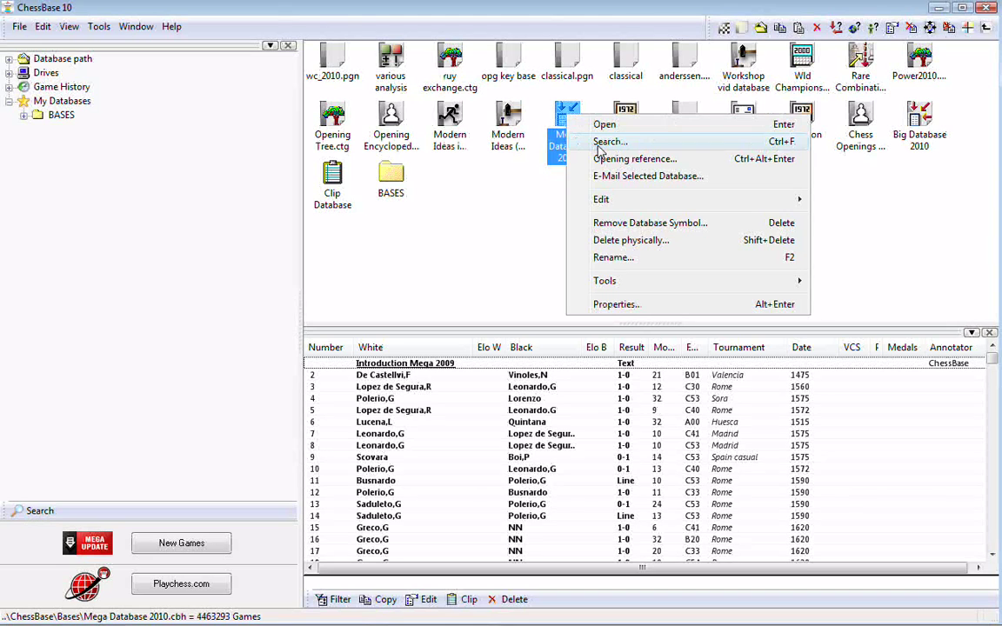
{"action": "left_click", "coordinate": [599, 148]}
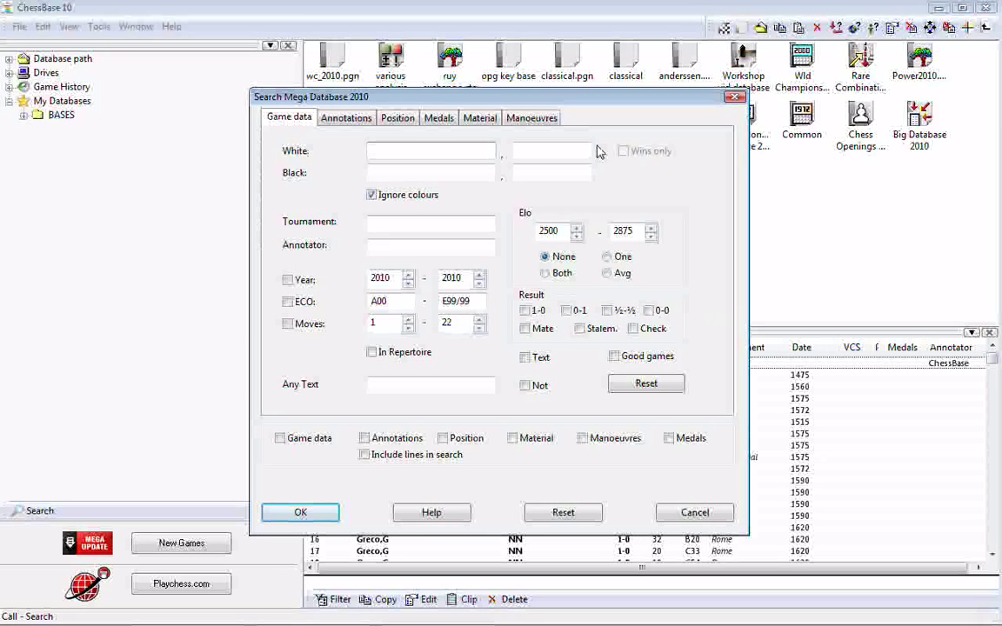
{"action": "left_click", "coordinate": [564, 513]}
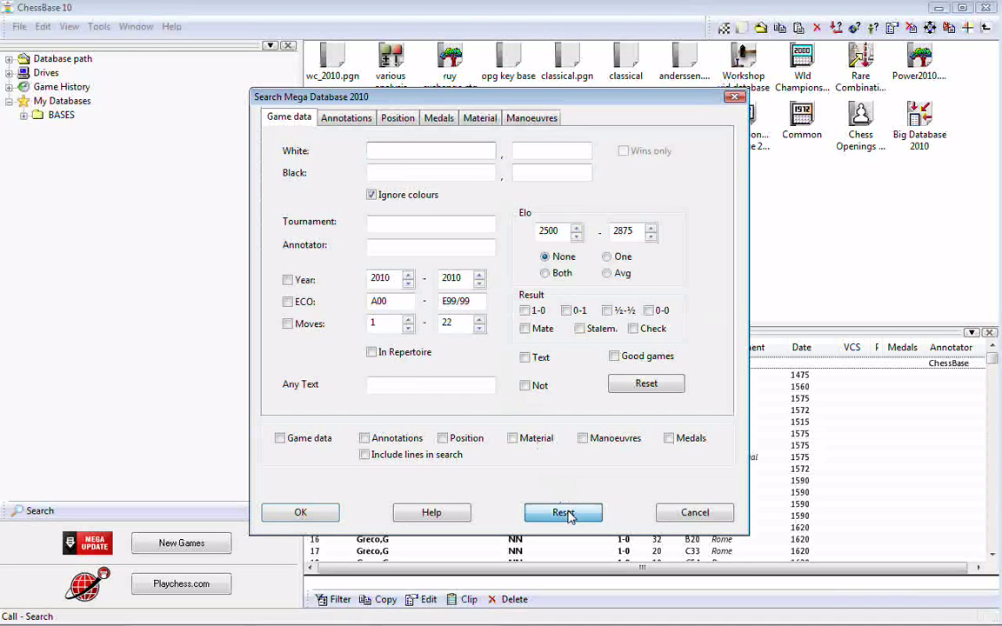
Switch the search dialog to the Material criteria tab
{"action": "left_click", "coordinate": [471, 120]}
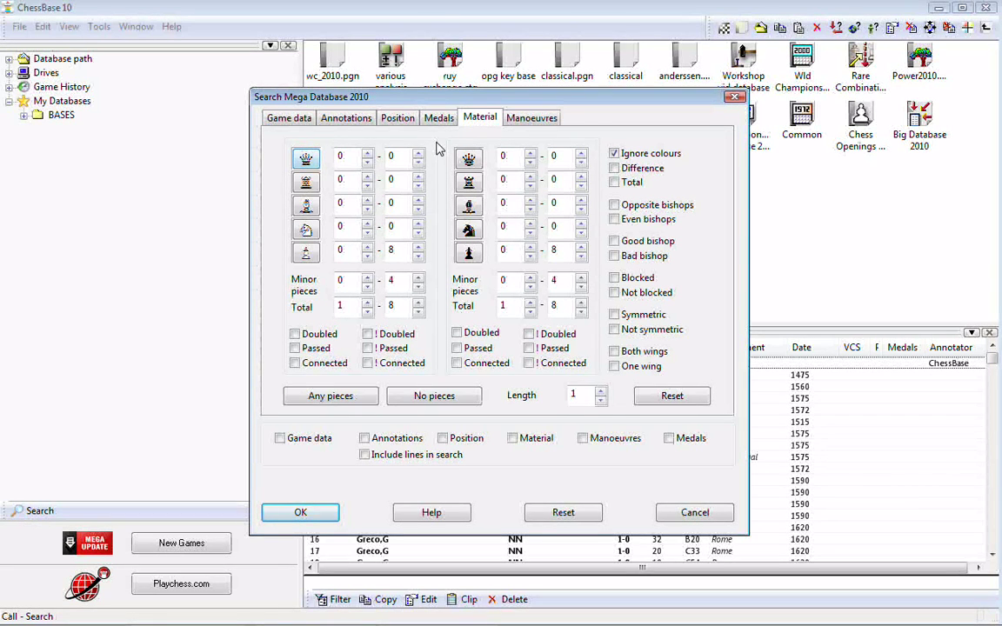
Set the first side's bishop row to exactly 2, minimum 2 and maximum 2
{"action": "double_click", "coordinate": [340, 203]}
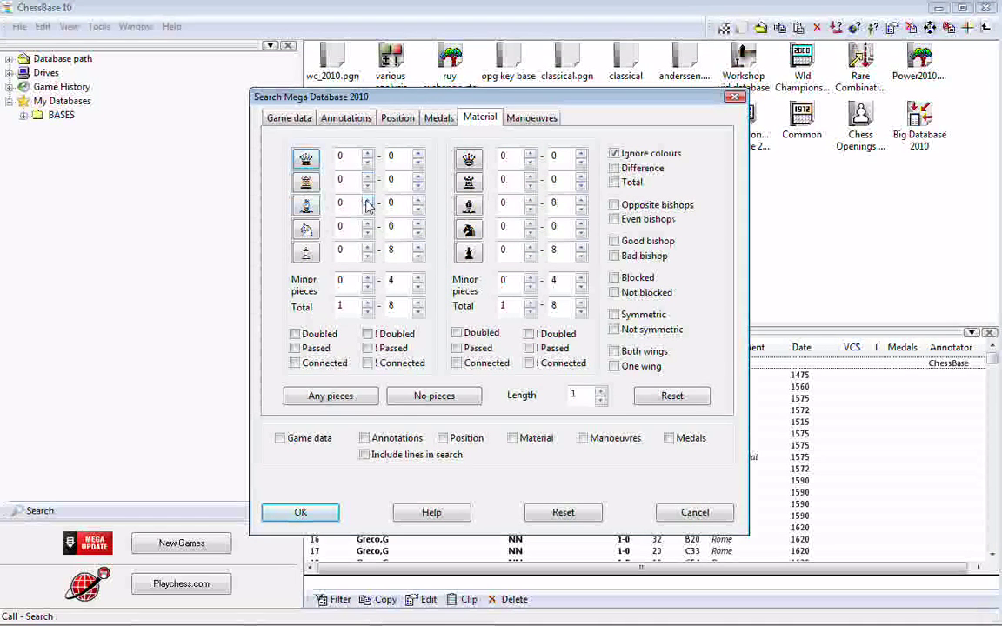
{"action": "type", "text": "2"}
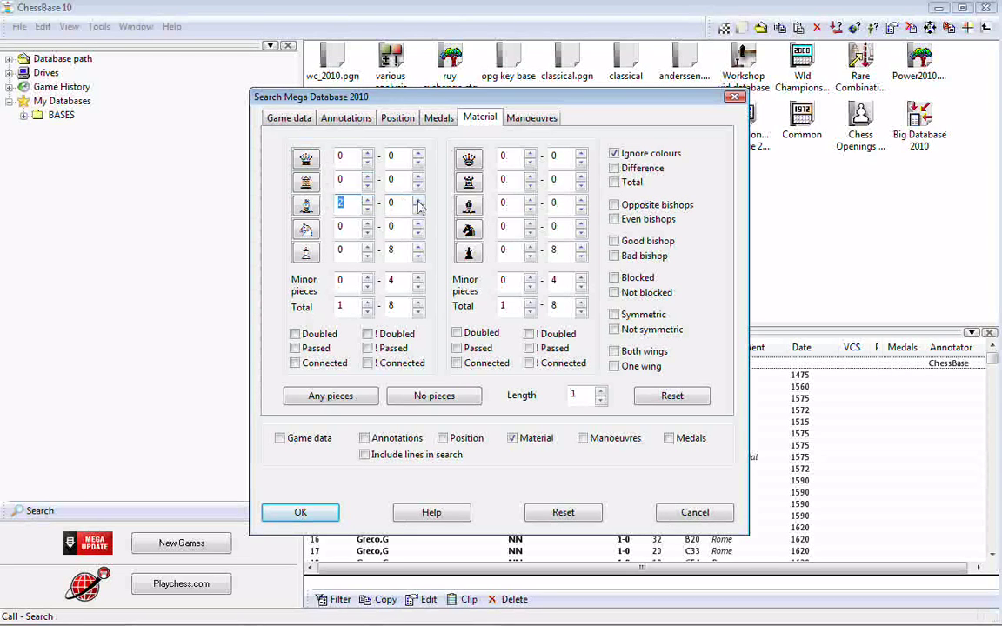
{"action": "left_click", "coordinate": [418, 199]}
{"action": "left_click", "coordinate": [419, 200]}
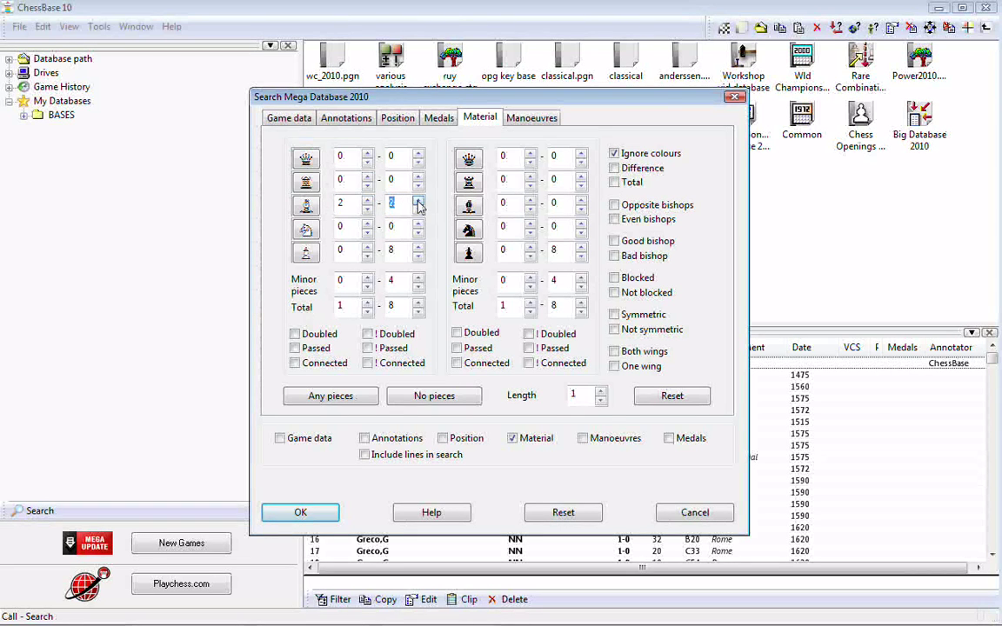
{"action": "left_click", "coordinate": [367, 213]}
{"action": "left_click", "coordinate": [366, 213]}
{"action": "left_click", "coordinate": [366, 199]}
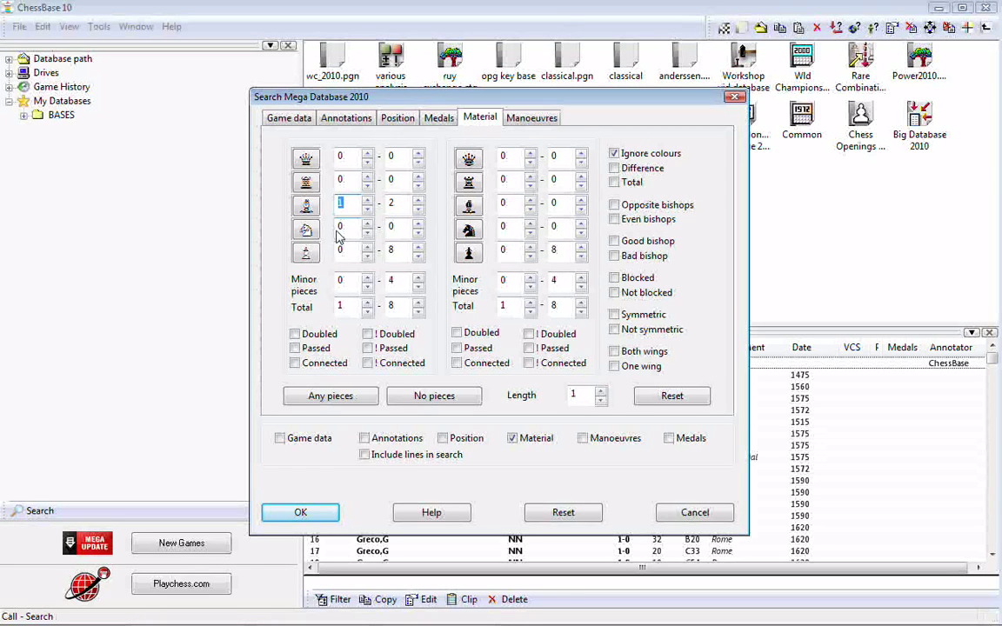
{"action": "left_click", "coordinate": [367, 199]}
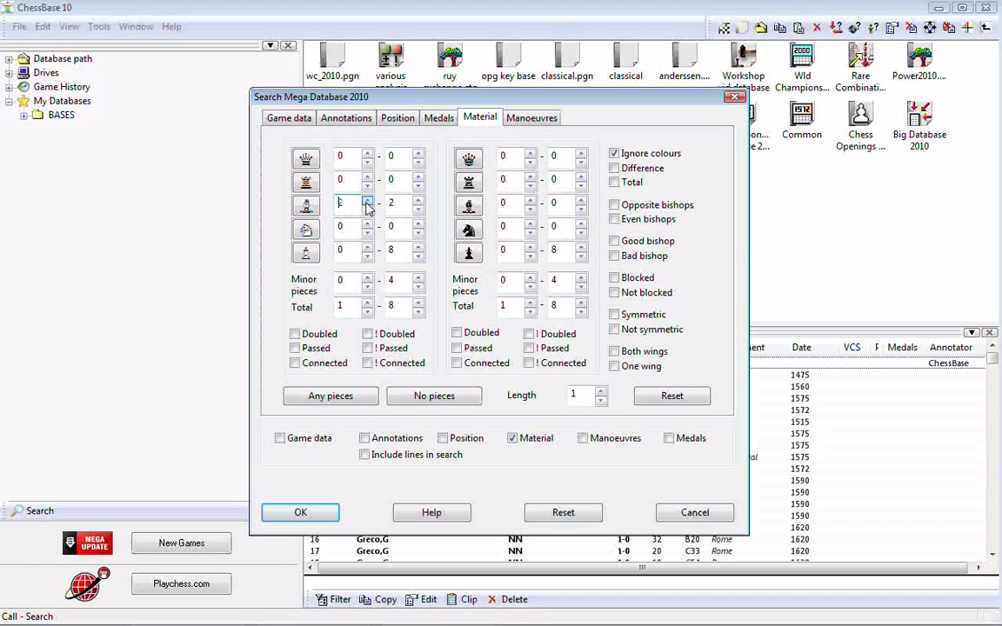
{"action": "left_click", "coordinate": [418, 207]}
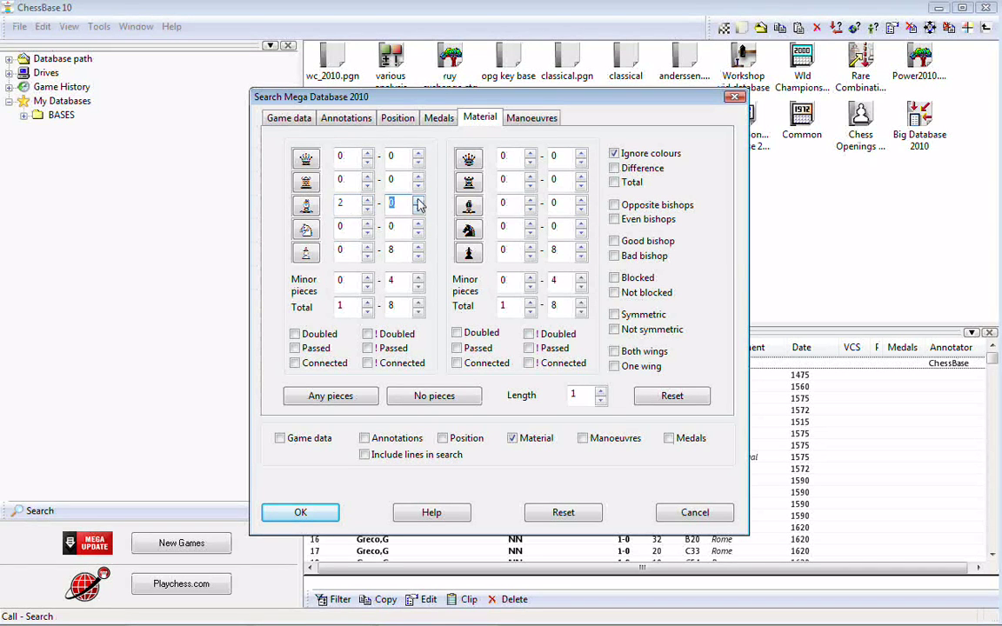
{"action": "left_click", "coordinate": [418, 198]}
{"action": "left_click", "coordinate": [344, 204]}
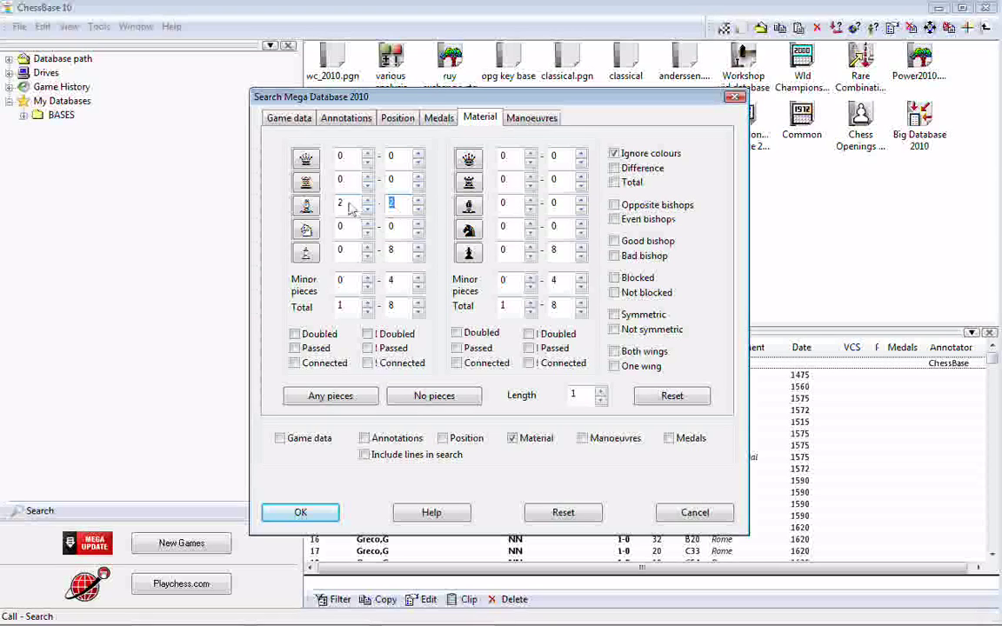
{"action": "double_click", "coordinate": [344, 204]}
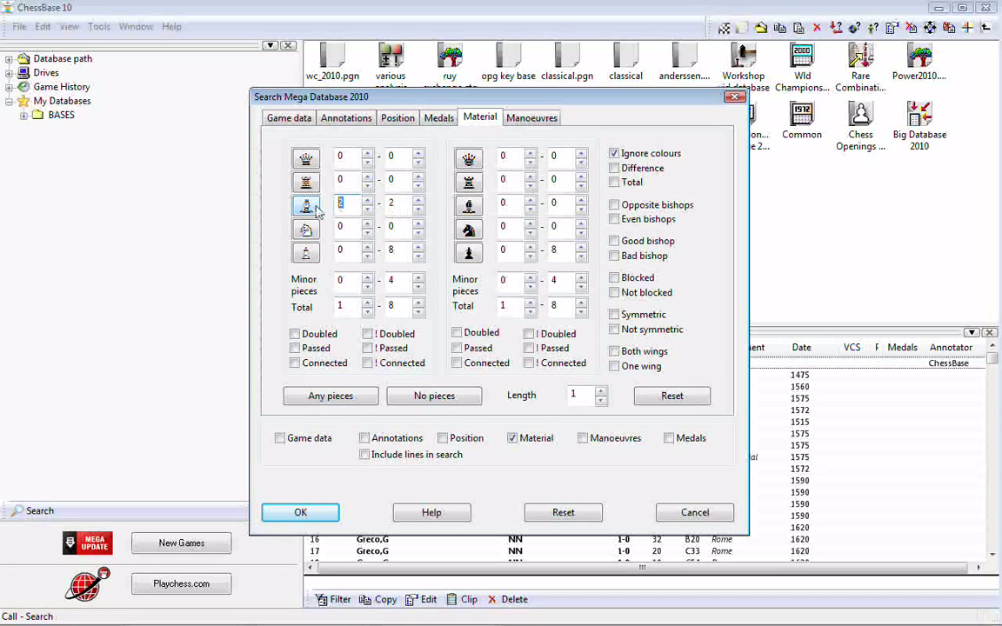
{"action": "type", "text": "1"}
{"action": "double_click", "coordinate": [340, 205]}
{"action": "type", "text": "2"}
Set the other side's knight row to exactly 2, keeping Ignore colours ticked
{"action": "left_click", "coordinate": [530, 224]}
{"action": "left_click", "coordinate": [530, 224]}
{"action": "left_click", "coordinate": [581, 223]}
{"action": "left_click", "coordinate": [581, 223]}
{"action": "left_click", "coordinate": [613, 154]}
{"action": "left_click", "coordinate": [614, 155]}
Raise the minimum pawns to 2 for both sides, giving 2–8 pawns each
{"action": "left_click", "coordinate": [369, 250]}
{"action": "left_click", "coordinate": [369, 248]}
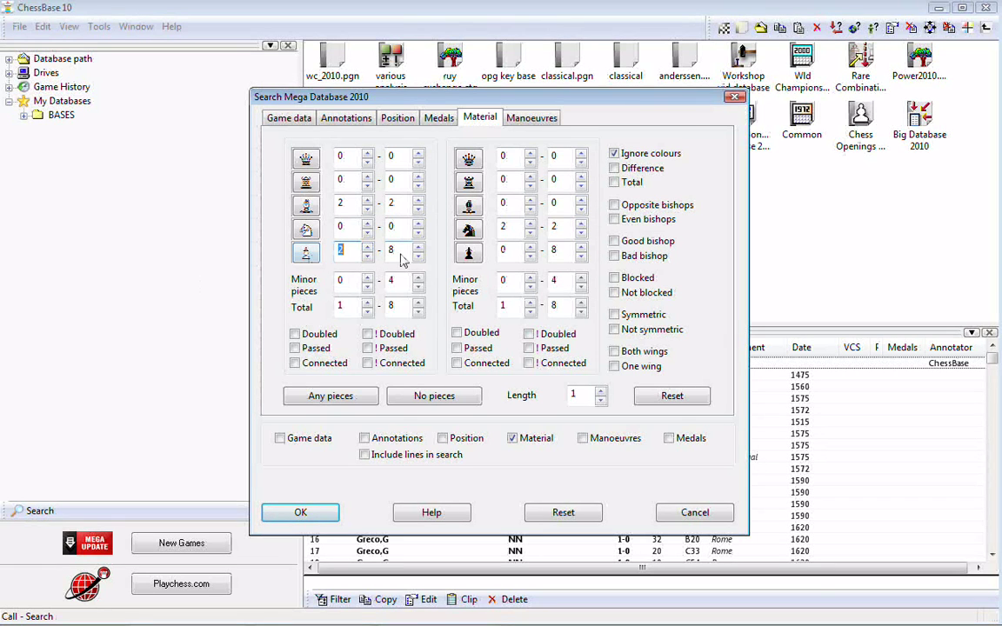
{"action": "left_click", "coordinate": [530, 249]}
{"action": "left_click", "coordinate": [531, 249]}
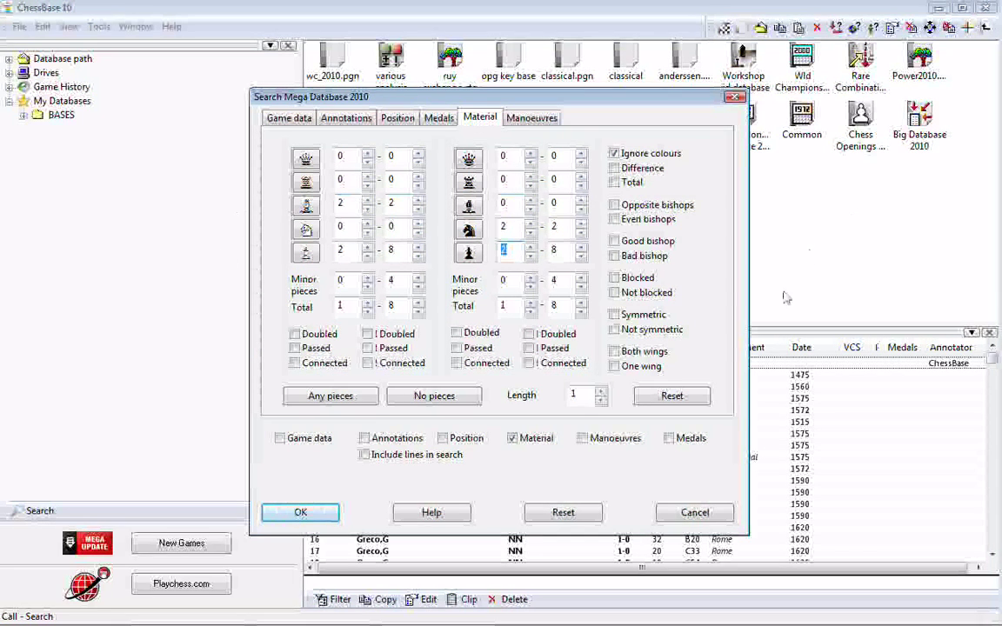
Tick the Both wings pawn option in the Material criteria
{"action": "left_click", "coordinate": [614, 352]}
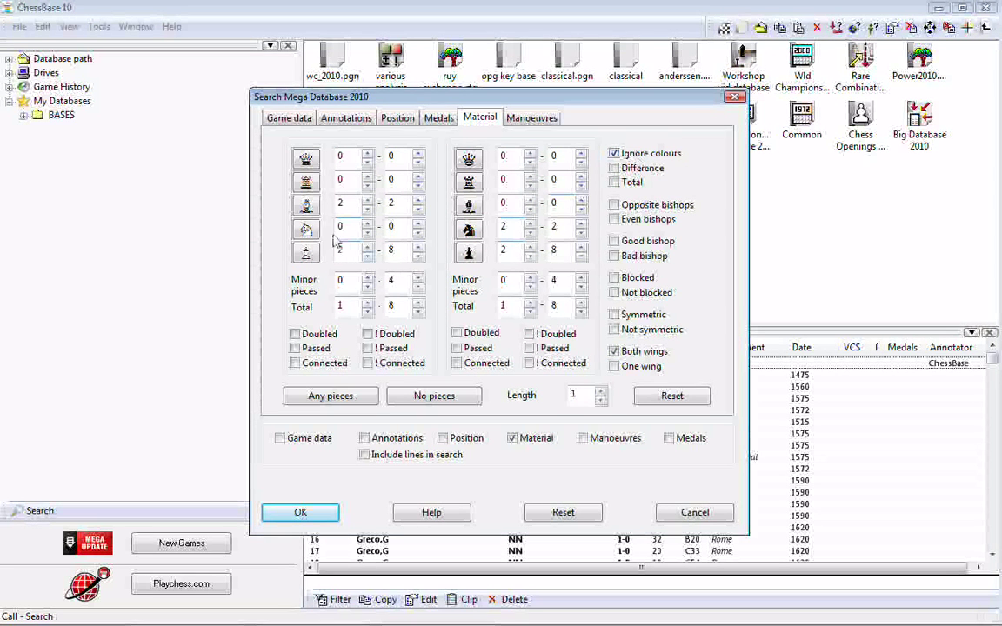
Start the material search and let it finish with 6693 games found
{"action": "left_click", "coordinate": [300, 514]}
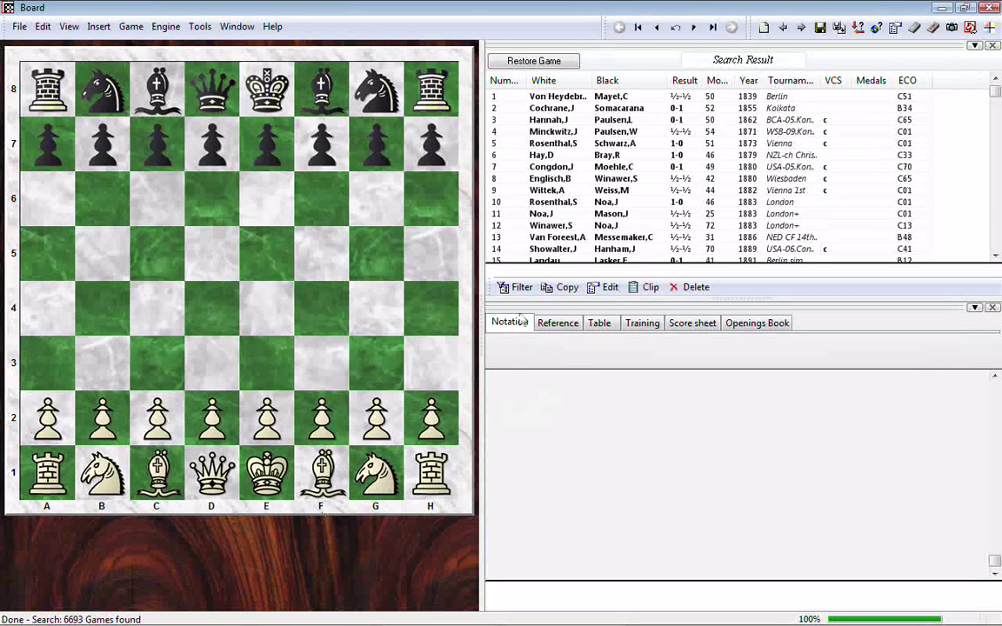
Load result games 8, 2, 3, 5 and 6 onto the board, ending on the 1879 Christchurch game
{"action": "double_click", "coordinate": [546, 181]}
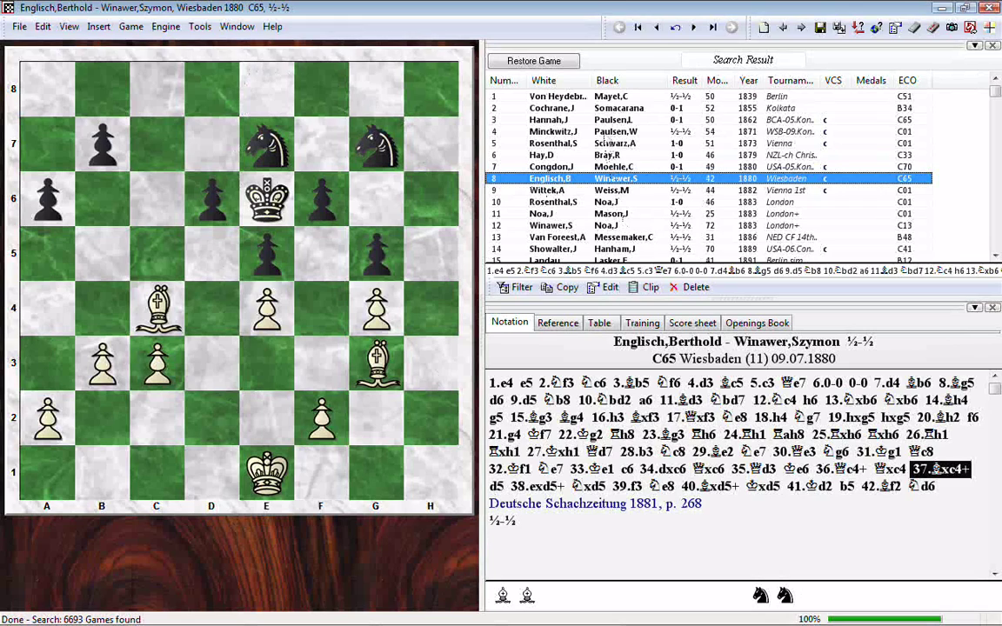
{"action": "left_click", "coordinate": [608, 108]}
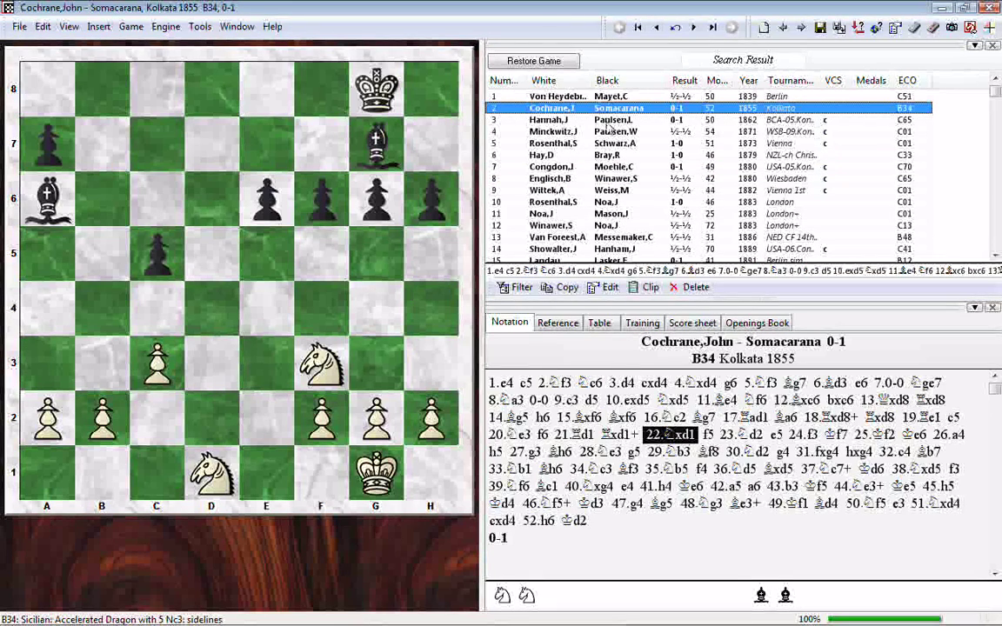
{"action": "left_click", "coordinate": [609, 120]}
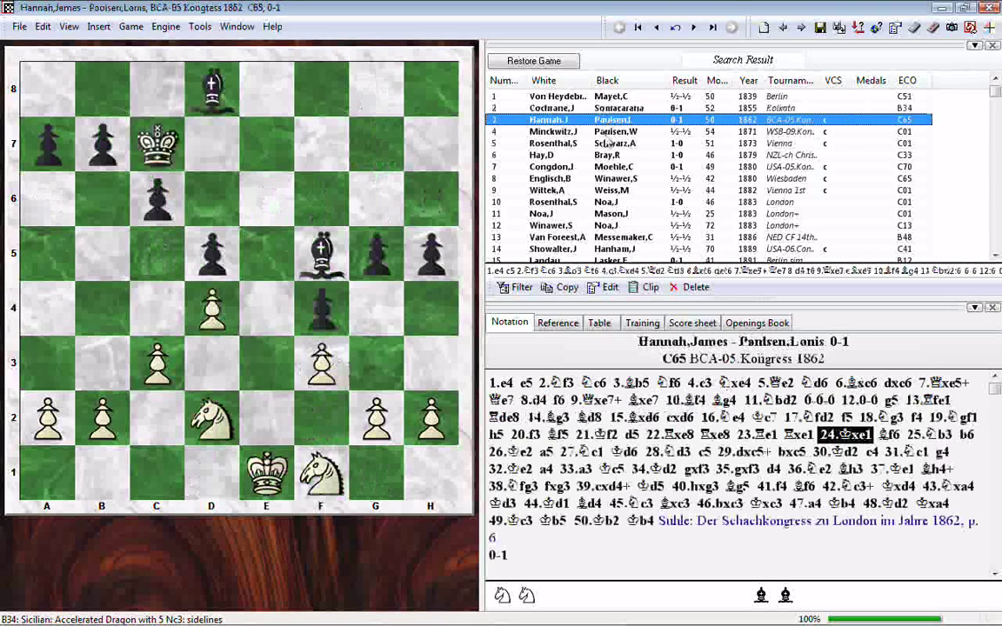
{"action": "left_click", "coordinate": [607, 143]}
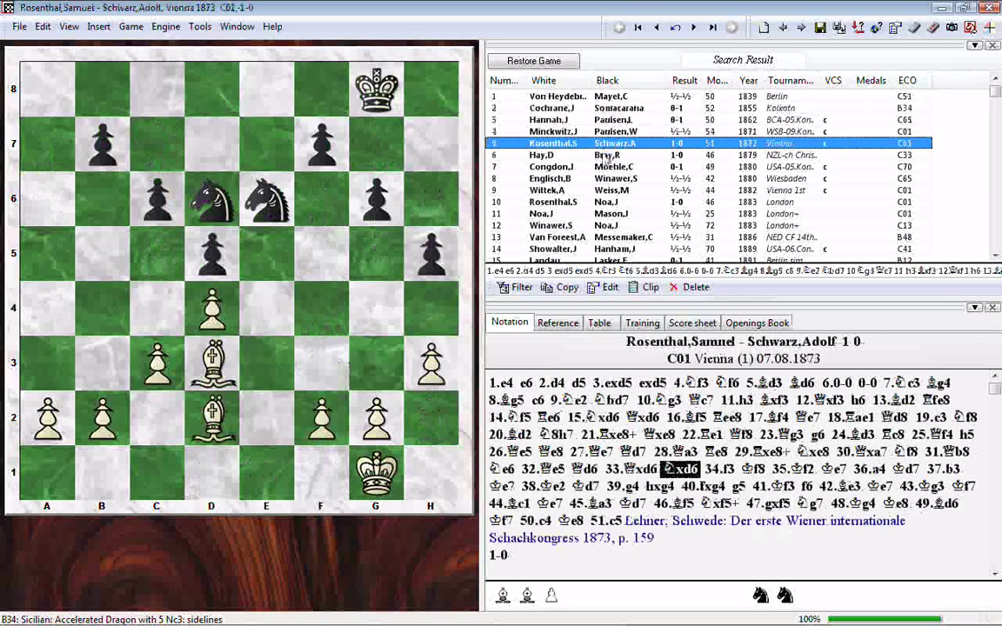
{"action": "left_click", "coordinate": [605, 156]}
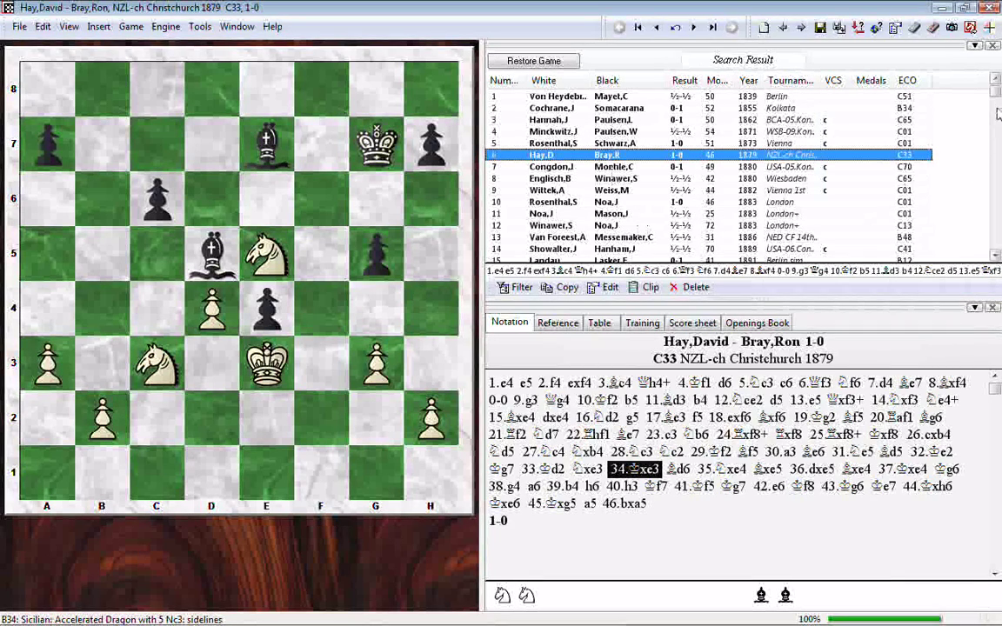
Scroll to the end of the results and load games 6686 and 6684, stepping 30...Rxf1+ and 31.Kxf1
{"action": "left_click_drag", "start_coordinate": [998, 121], "coordinate": [998, 261]}
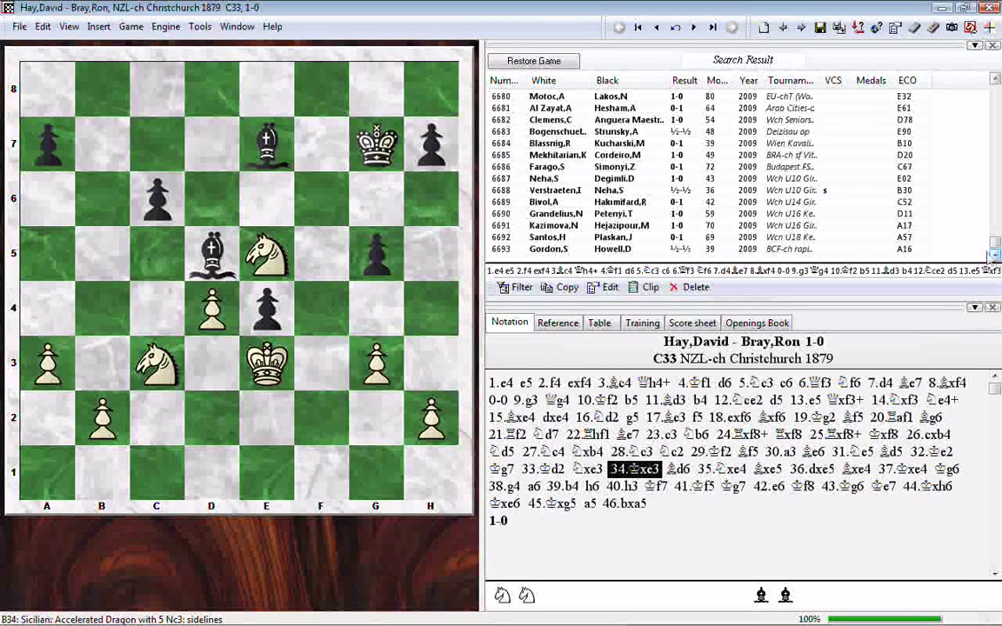
{"action": "left_click", "coordinate": [566, 171]}
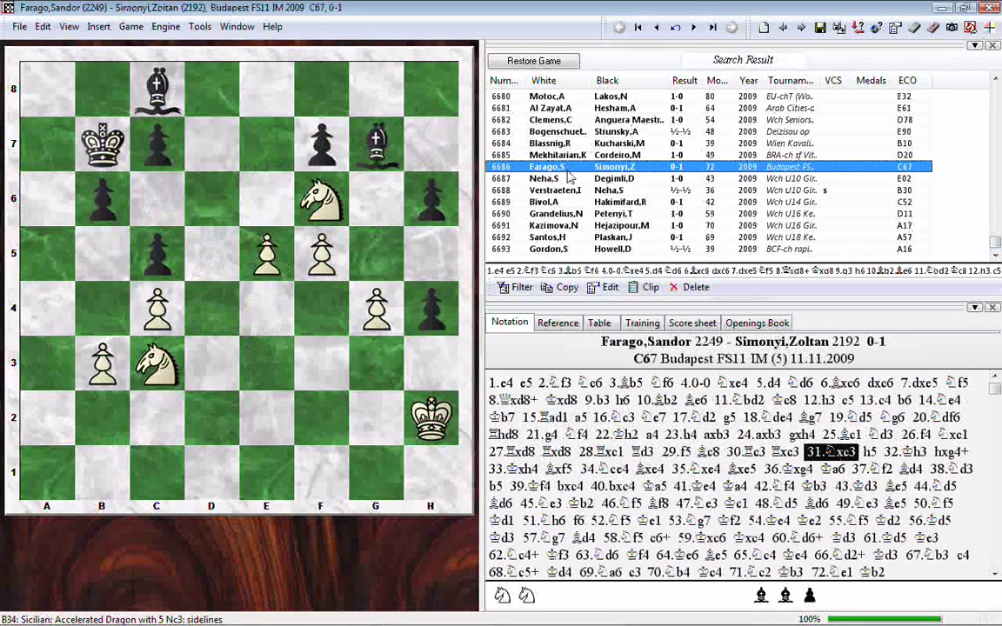
{"action": "left_click", "coordinate": [572, 145]}
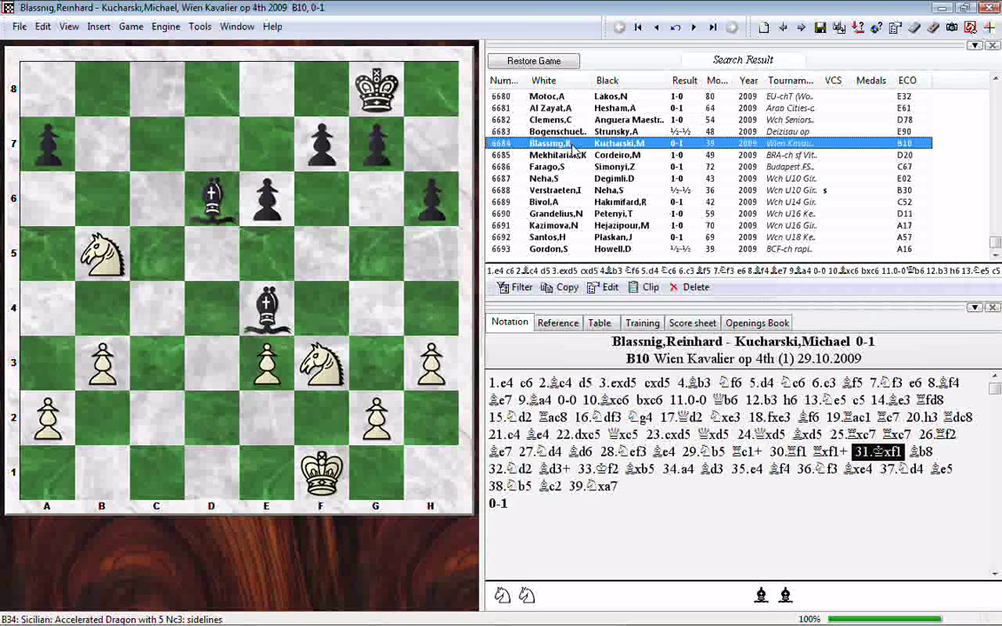
{"action": "key", "text": "Left"}
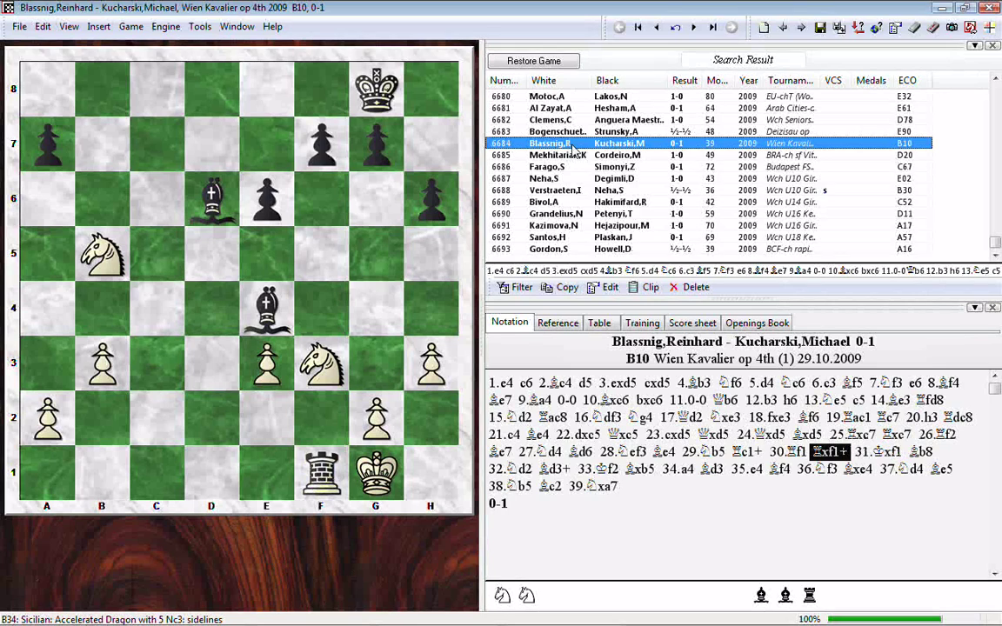
{"action": "key", "text": "Right"}
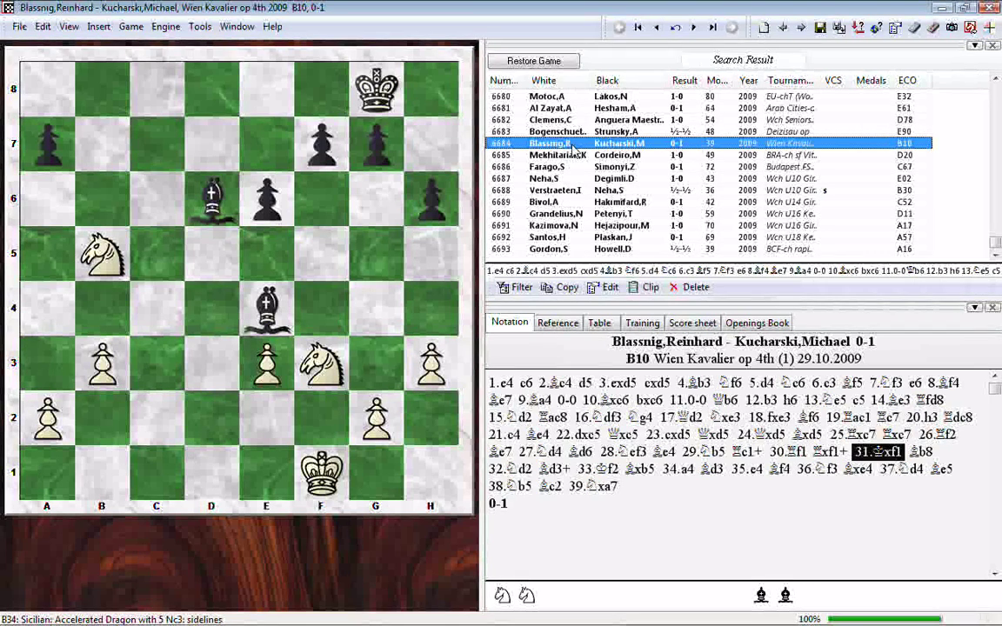
Open game 6683, step between 27...Nxf3 and 28.Kxf3, then close the game view
{"action": "double_click", "coordinate": [573, 132]}
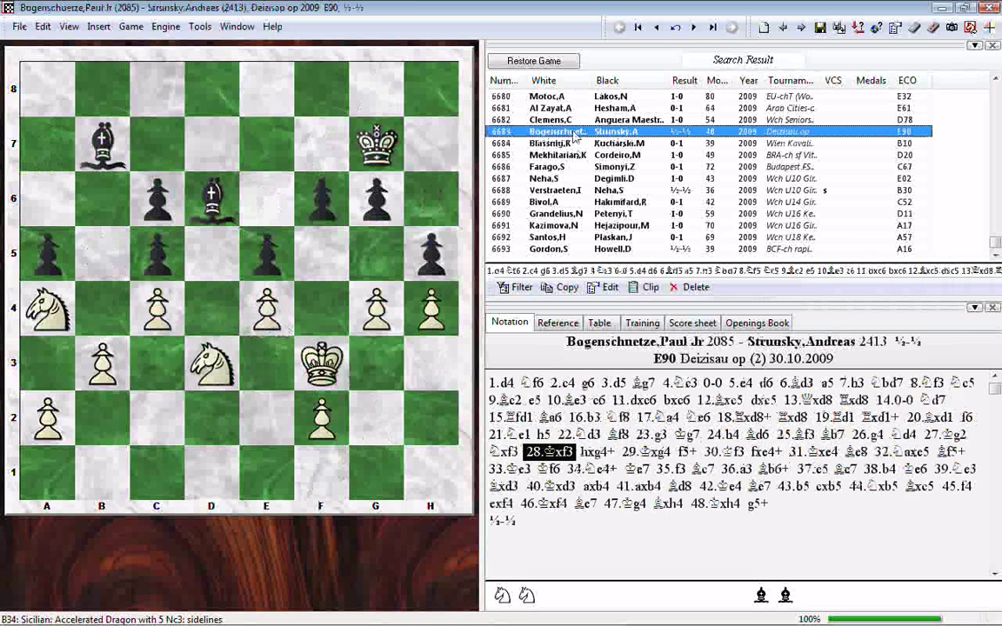
{"action": "key", "text": "Left"}
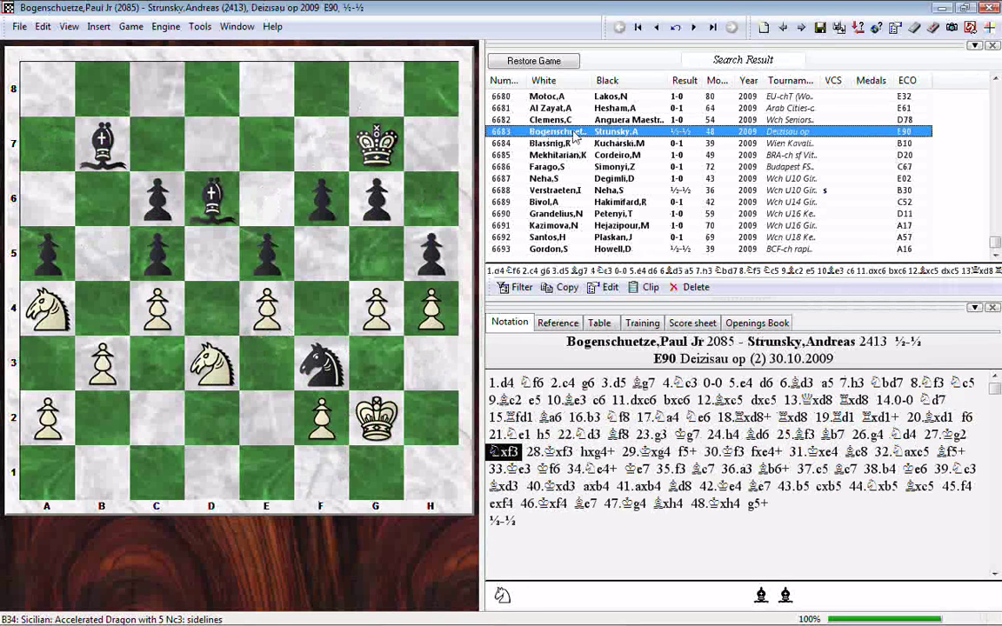
{"action": "key", "text": "Right"}
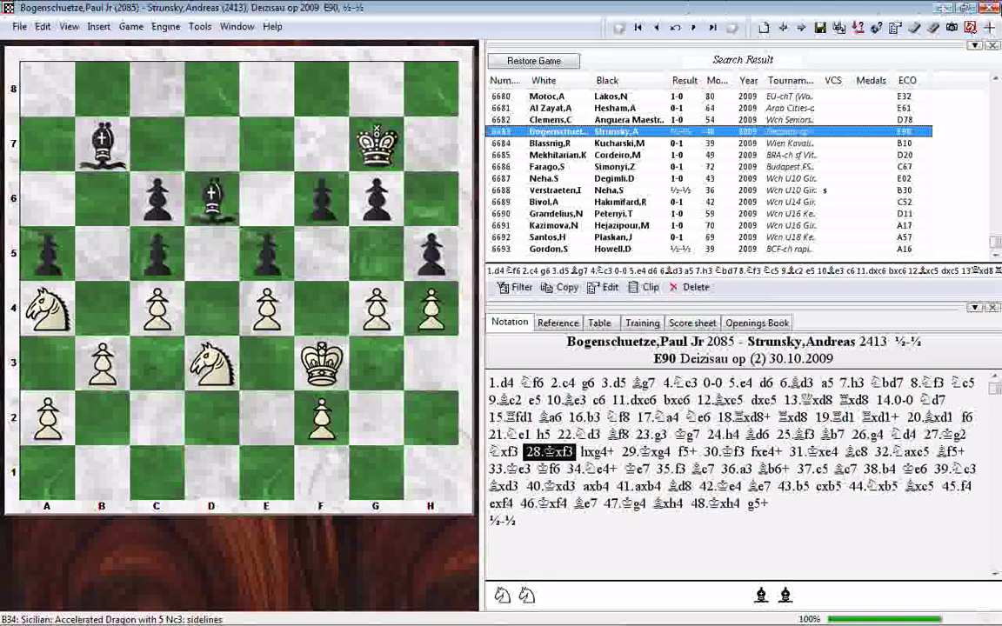
{"action": "left_click", "coordinate": [992, 9]}
{"action": "right_click", "coordinate": [574, 122]}
Reopen the Mega Database 2010 search settings with Ctrl+F to review the material criteria
{"action": "key", "text": "Escape"}
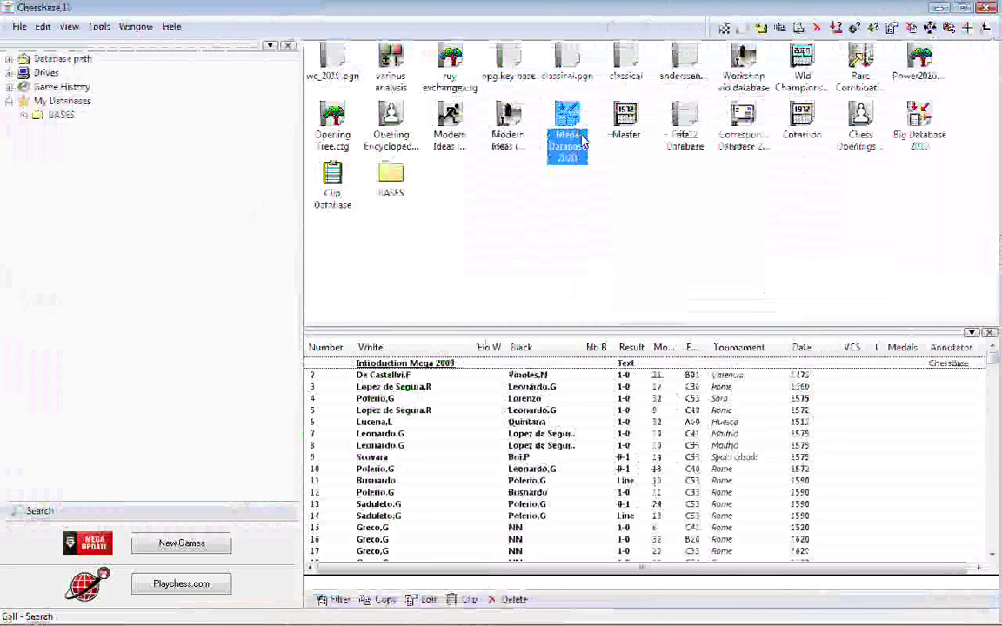
{"action": "key", "text": "ctrl+f"}
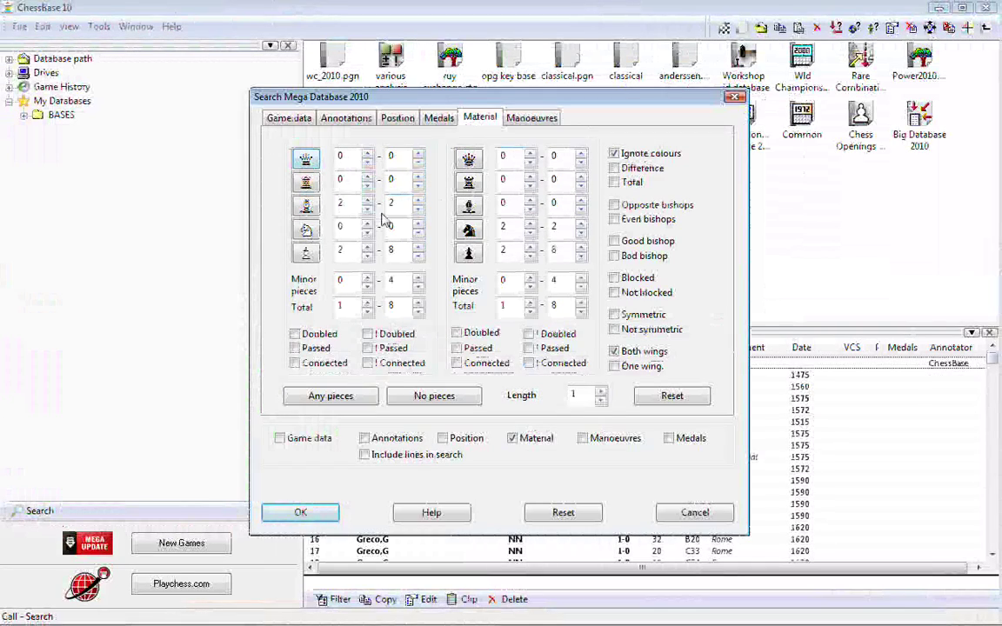